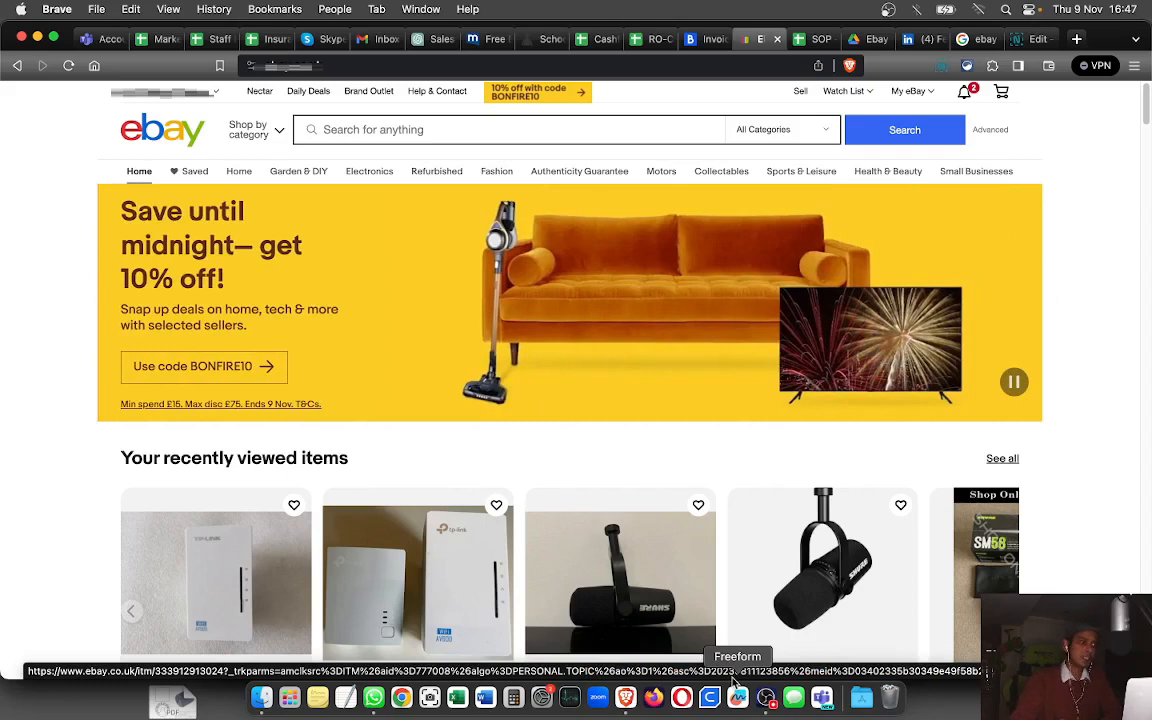
Step: Open the return preferences for editing from the selling preferences in the account settings
mouse_move(218, 99)
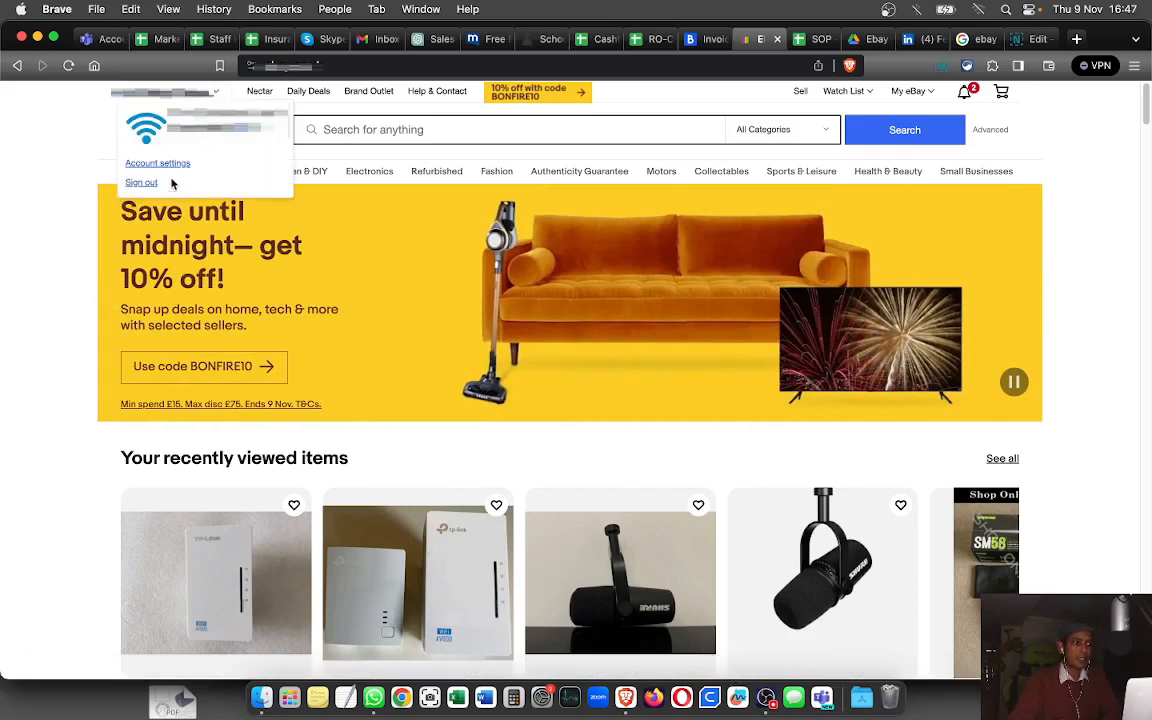
left_click(158, 163)
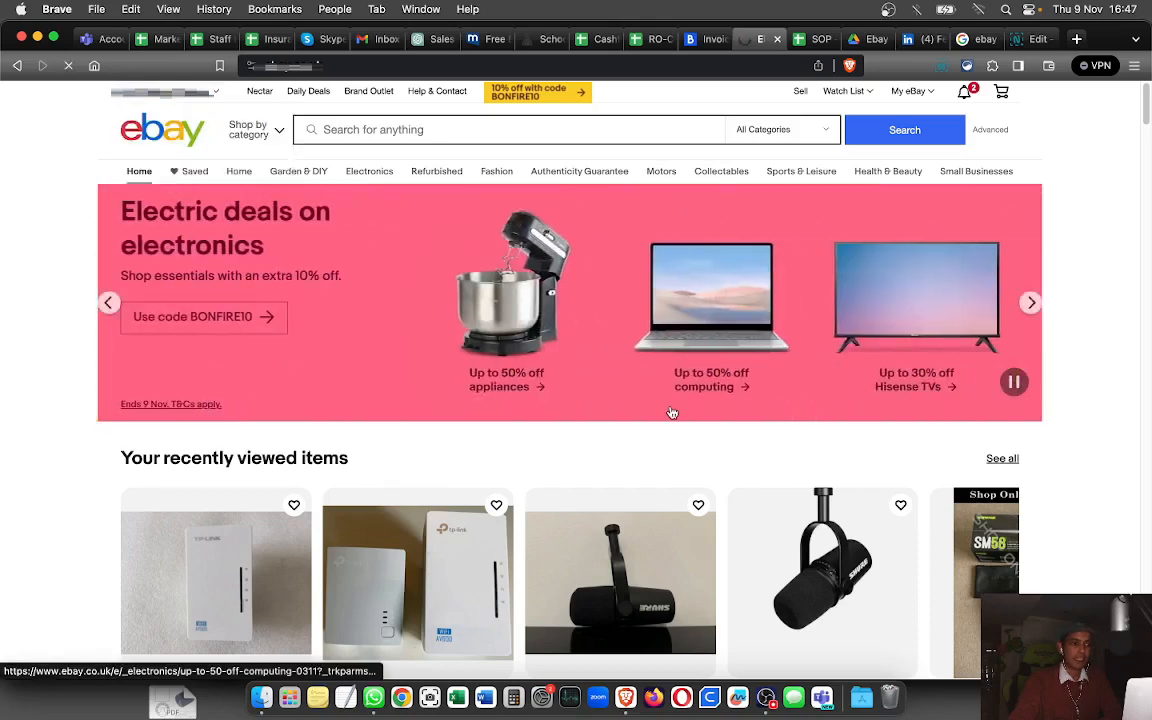
scroll(563, 417, "down", 5)
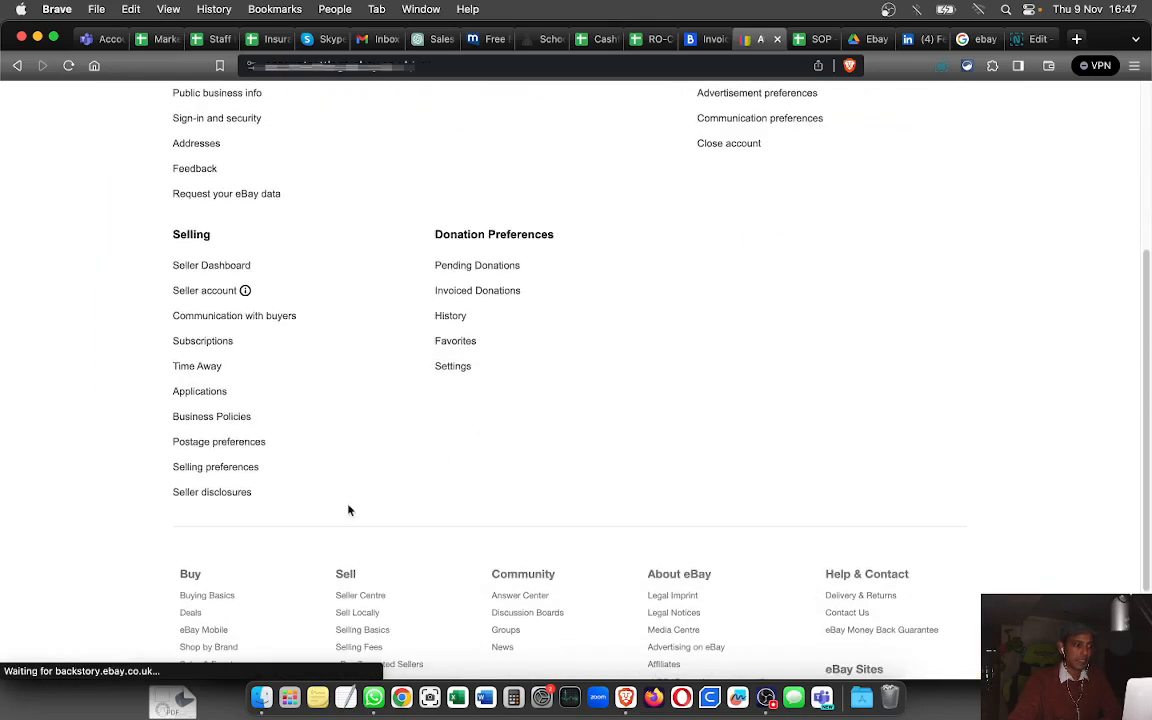
left_click(221, 468)
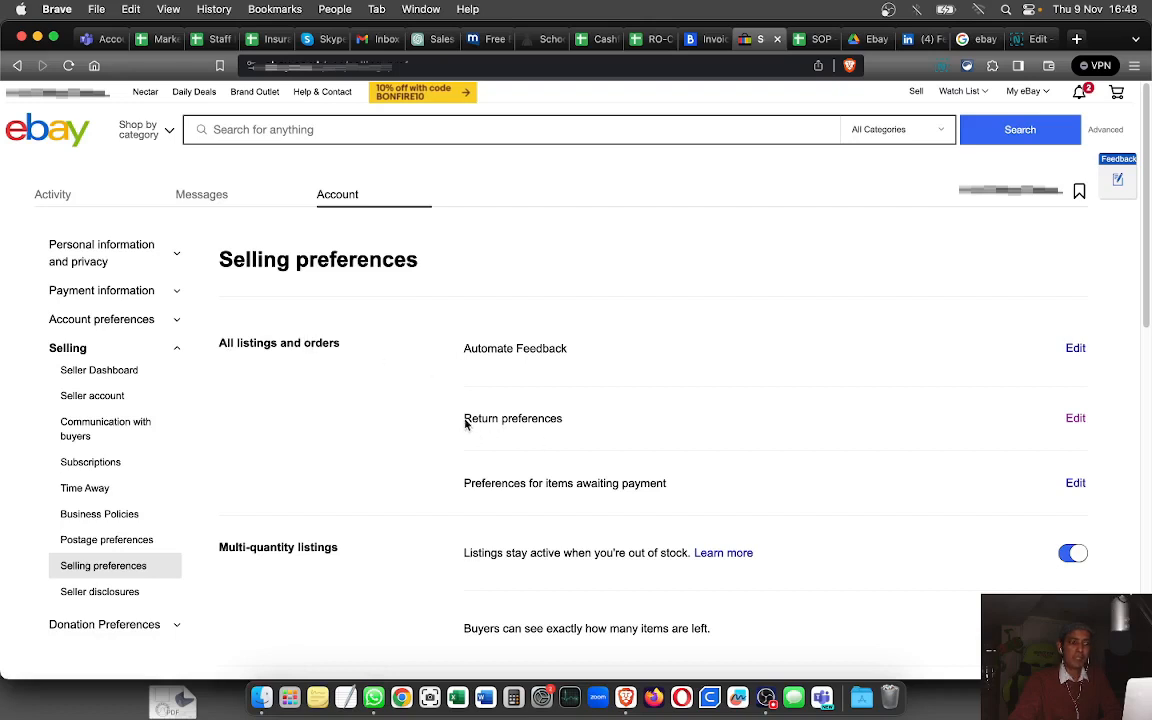
left_click(1076, 421)
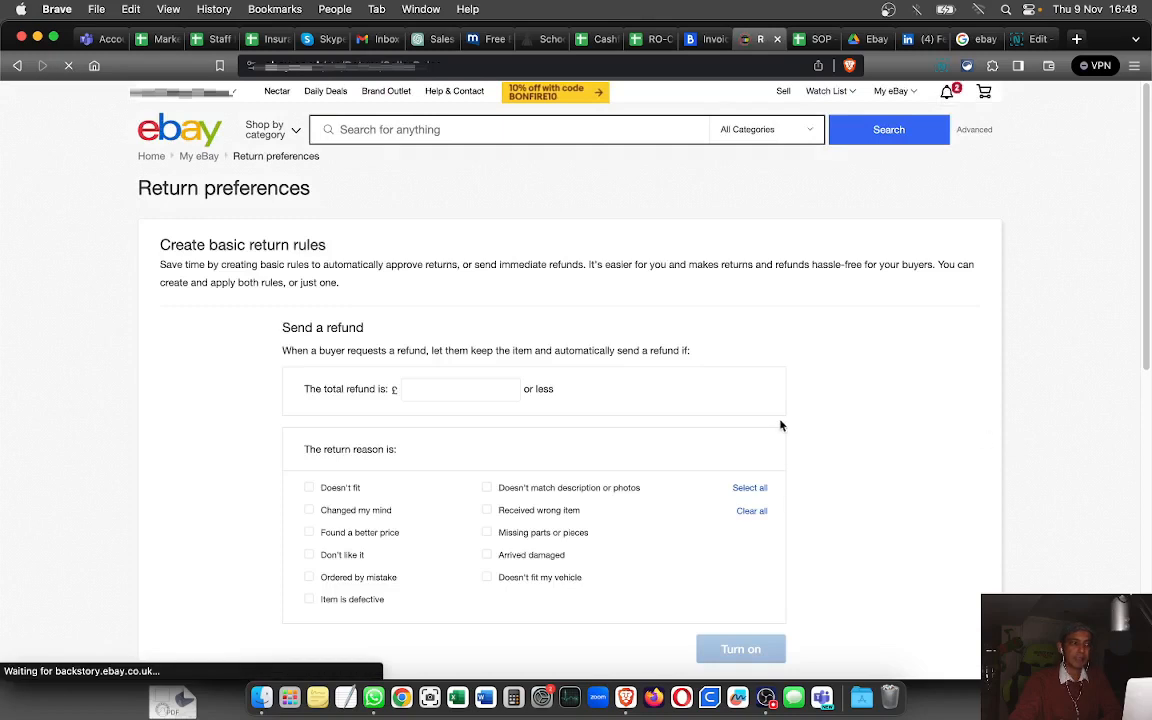
Step: Review the basic return rules for automatically sending a refund and approving a return
scroll(778, 425, "down", 1)
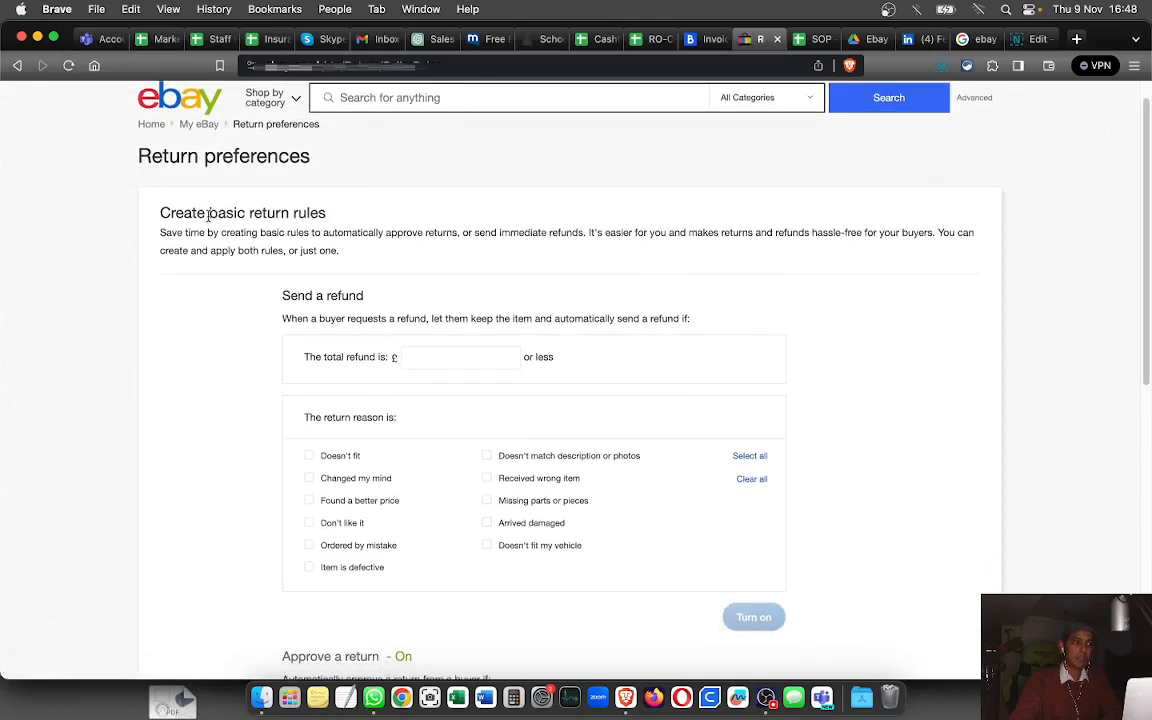
left_click_drag(208, 216, 335, 216)
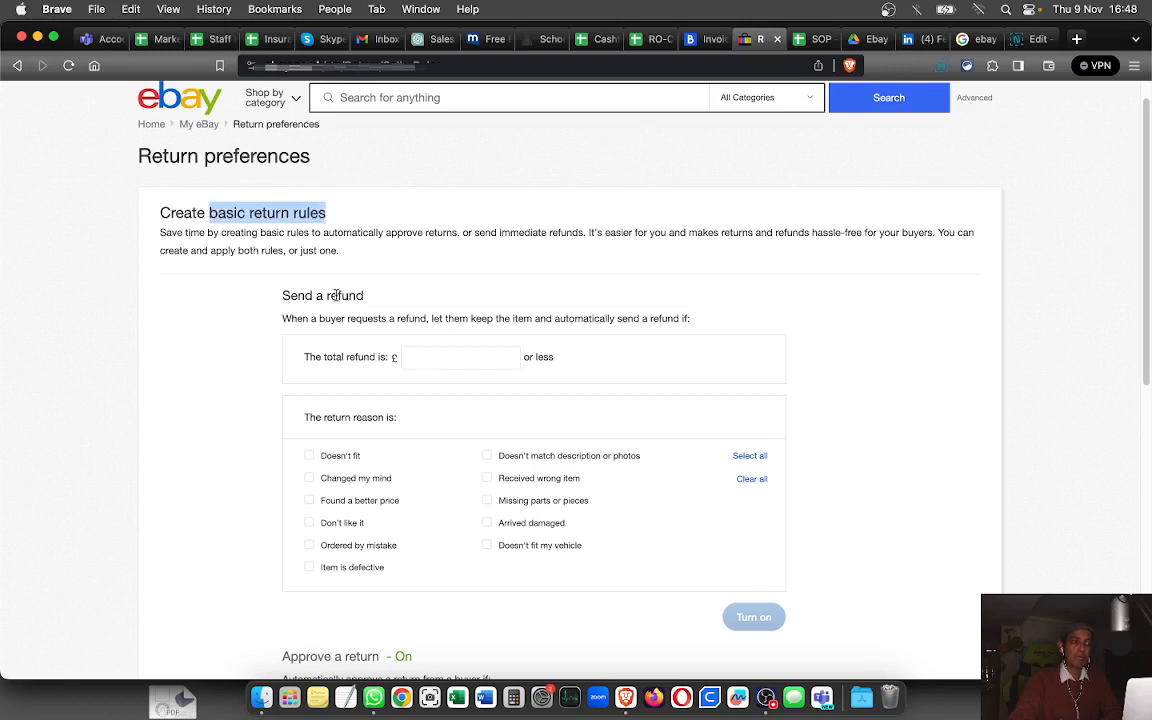
scroll(463, 382, "down", 1)
scroll(461, 381, "down", 2)
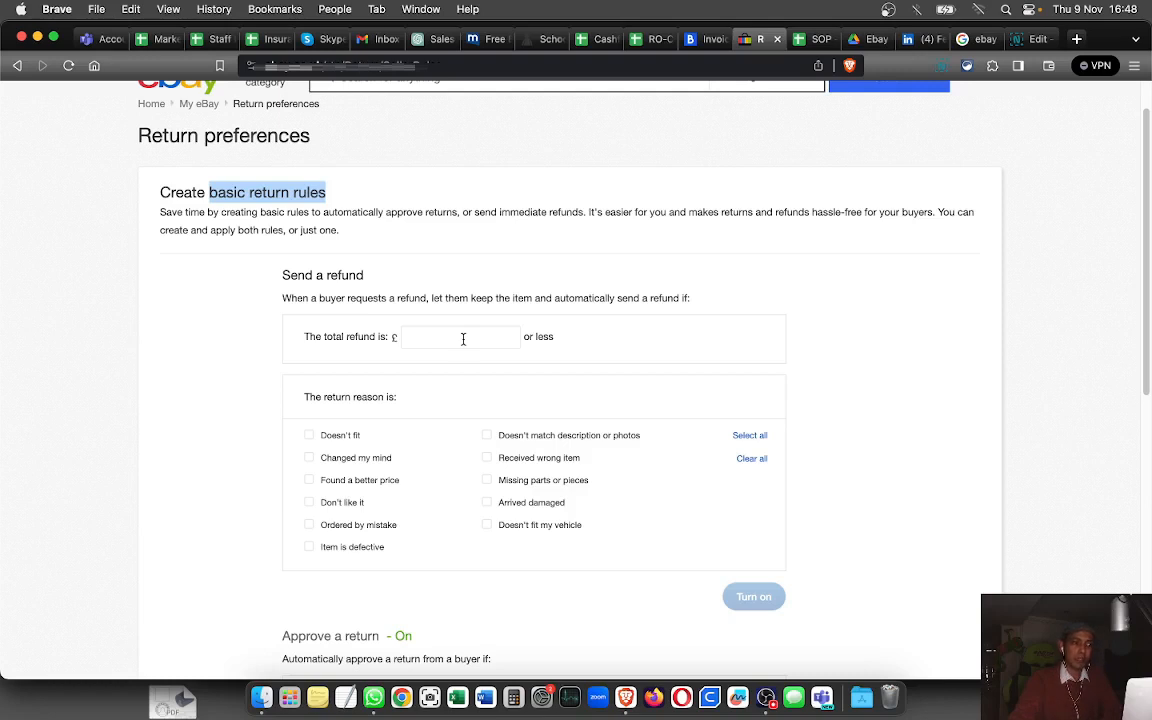
scroll(380, 435, "down", 1)
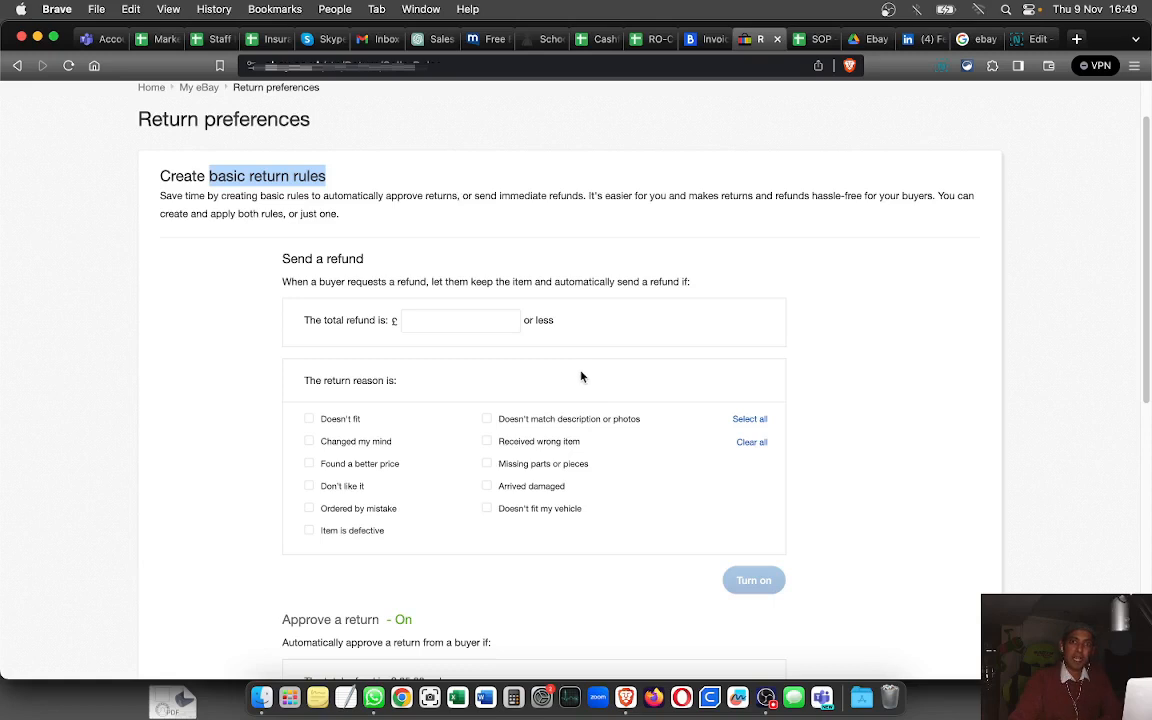
scroll(583, 376, "down", 5)
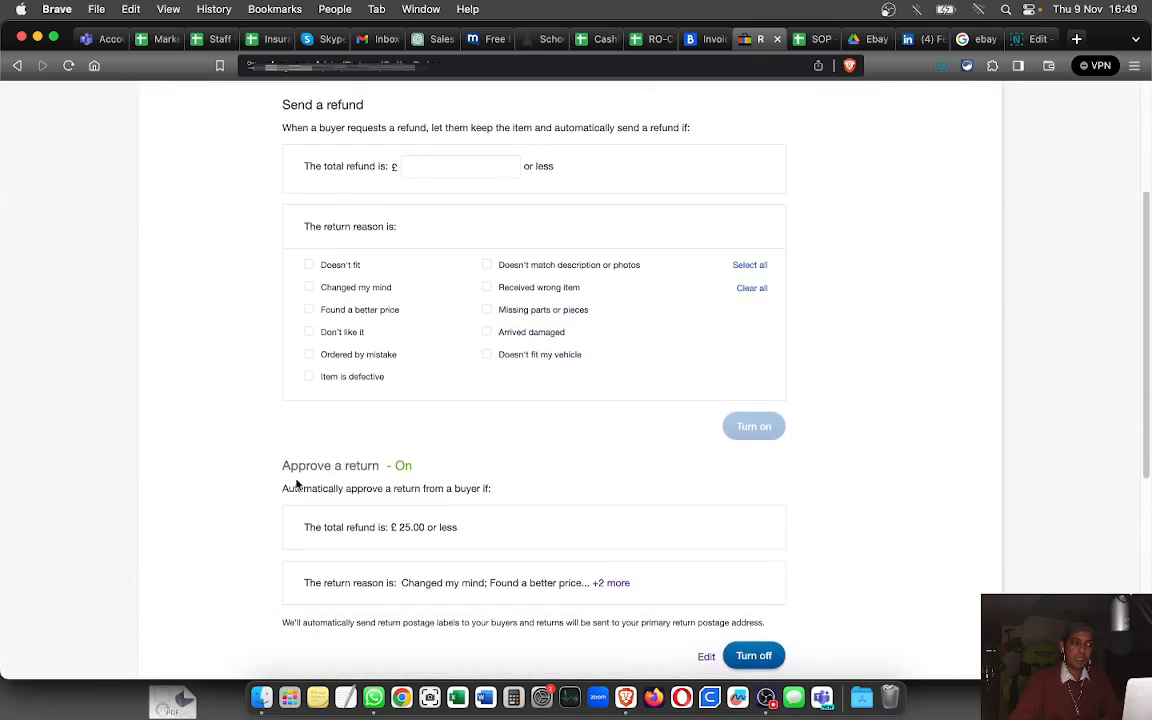
scroll(427, 492, "down", 2)
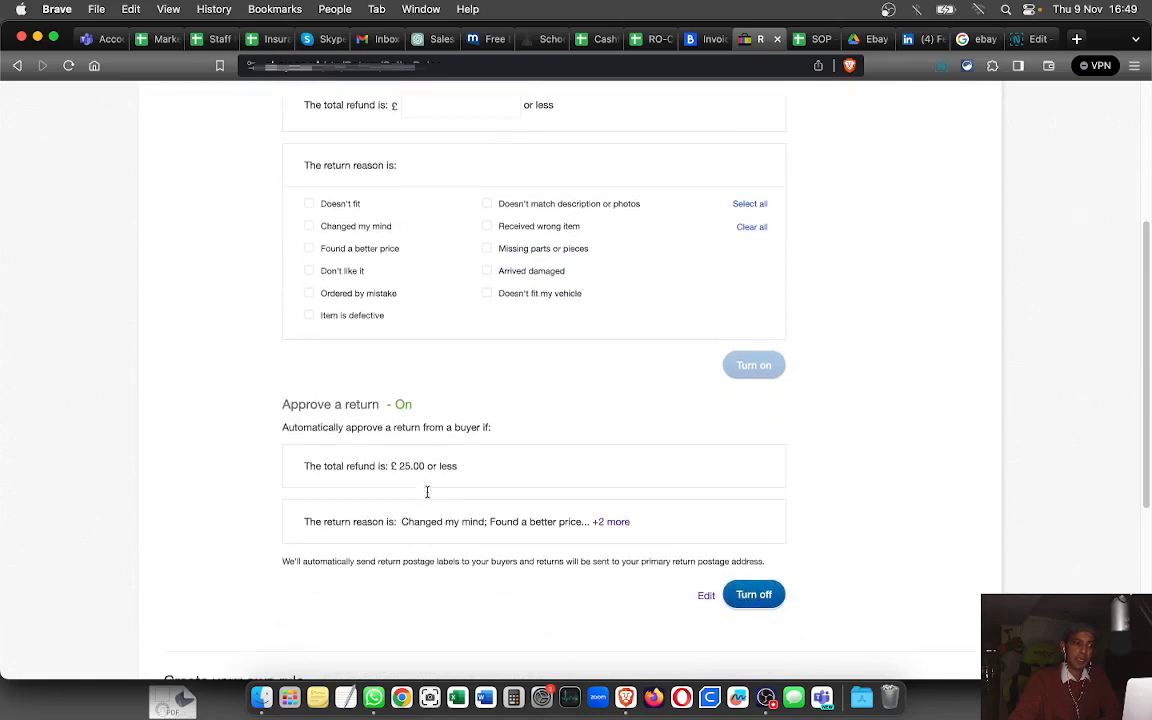
Step: Open the basic Approve a return rule for editing and examine its refund limit and return reasons
left_click(705, 596)
scroll(535, 416, "down", 3)
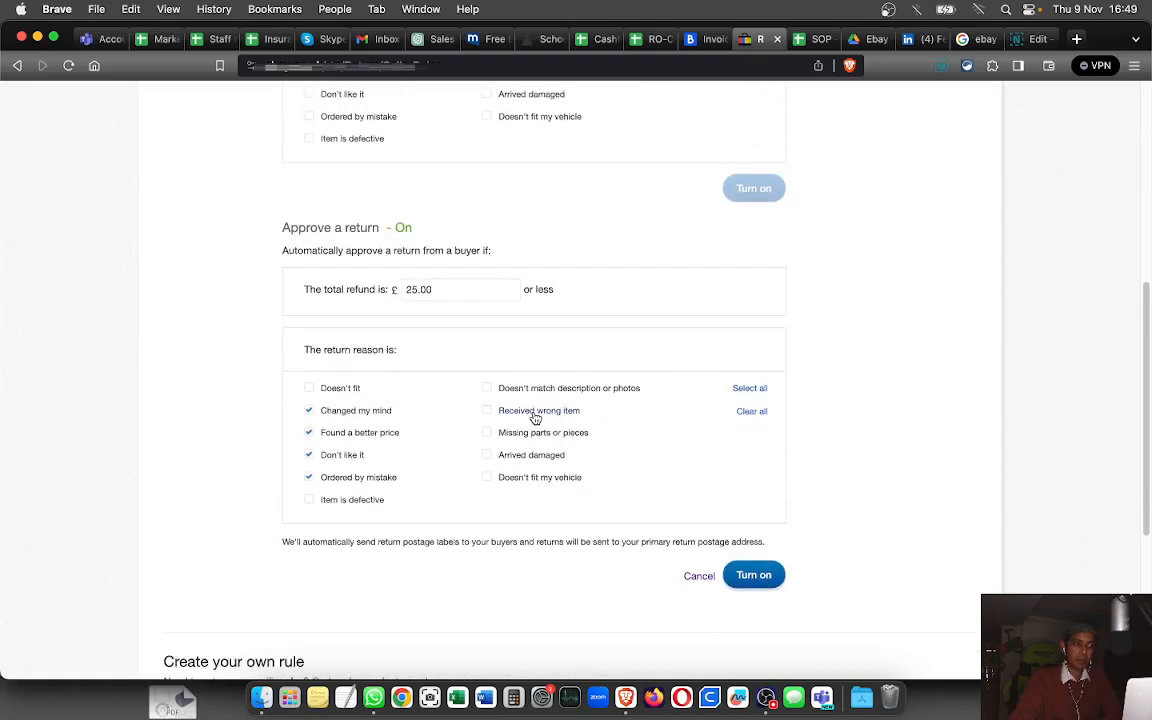
scroll(535, 416, "up", 2)
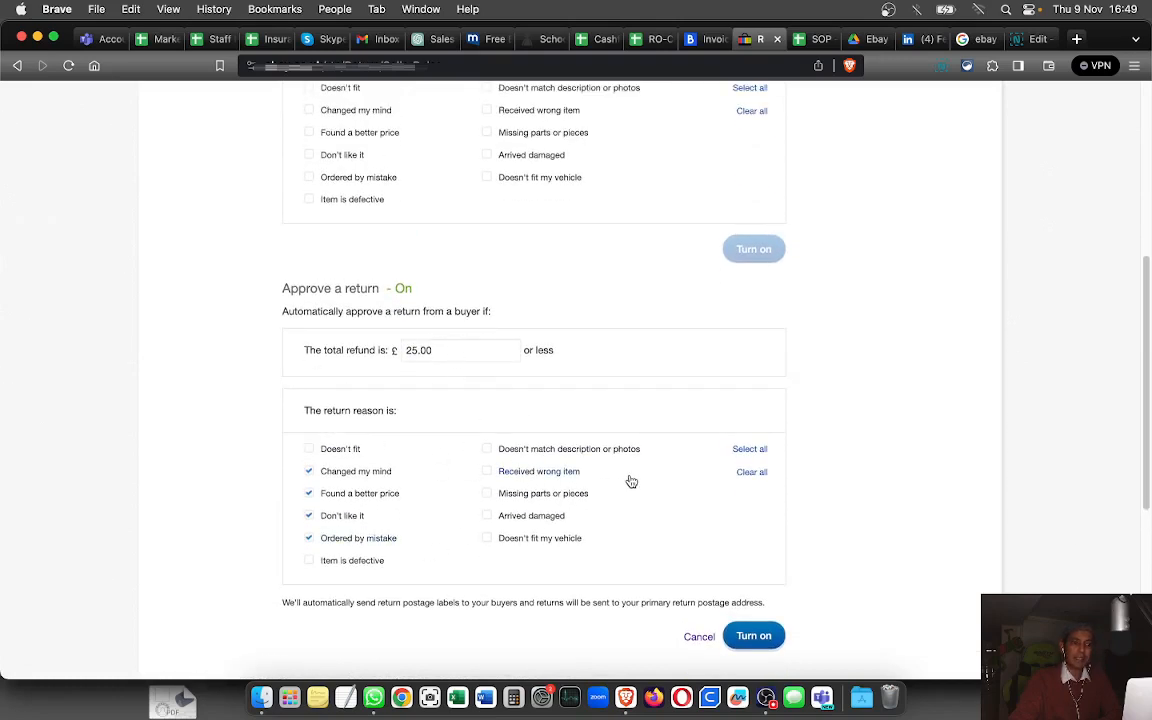
scroll(445, 460, "down", 1)
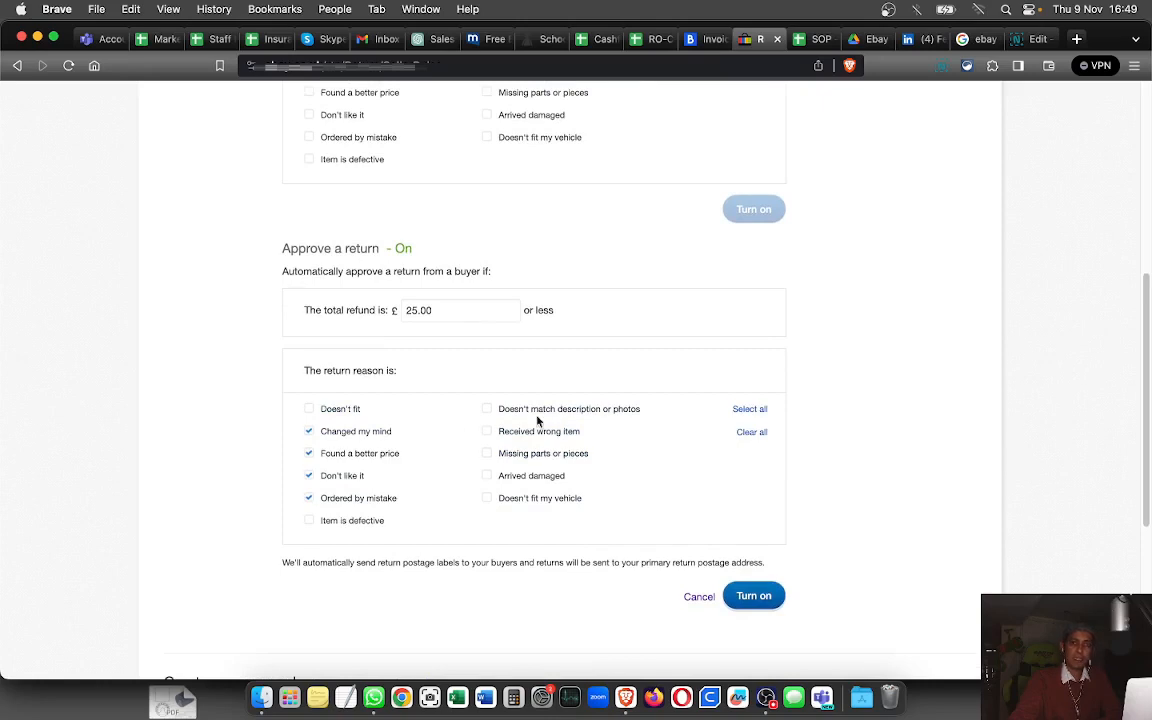
scroll(897, 507, "down", 1)
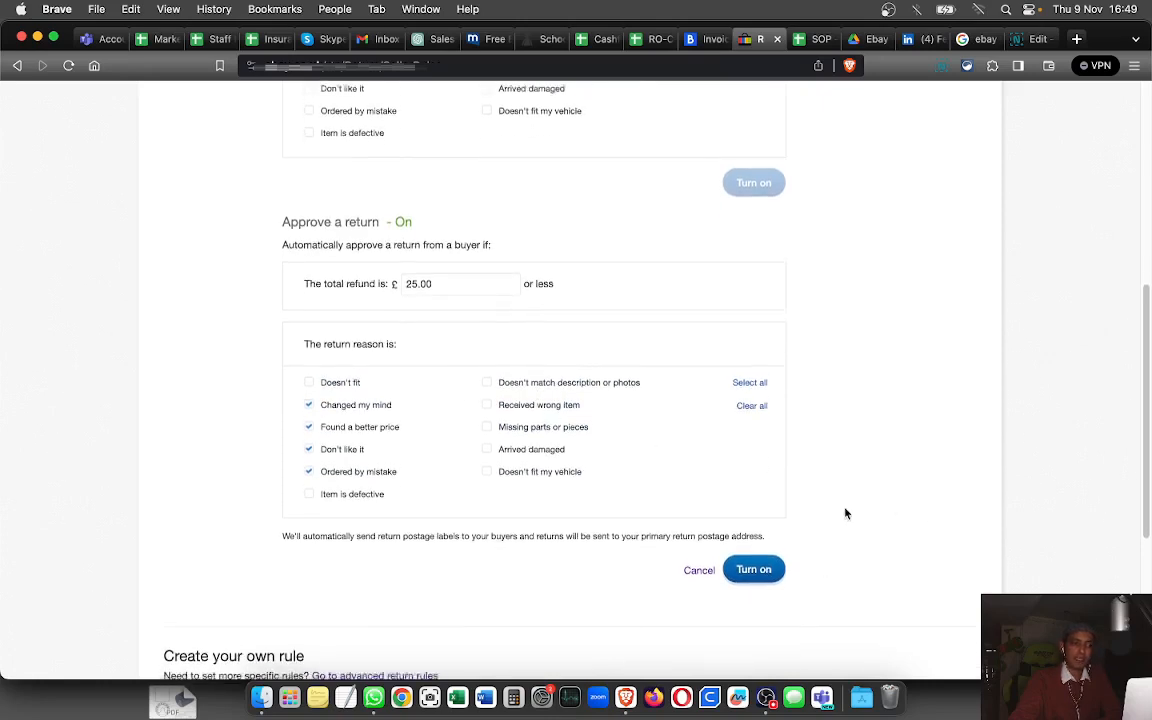
Step: Go to the advanced return rules and select the rule type Send a refund automatically
scroll(846, 512, "down", 8)
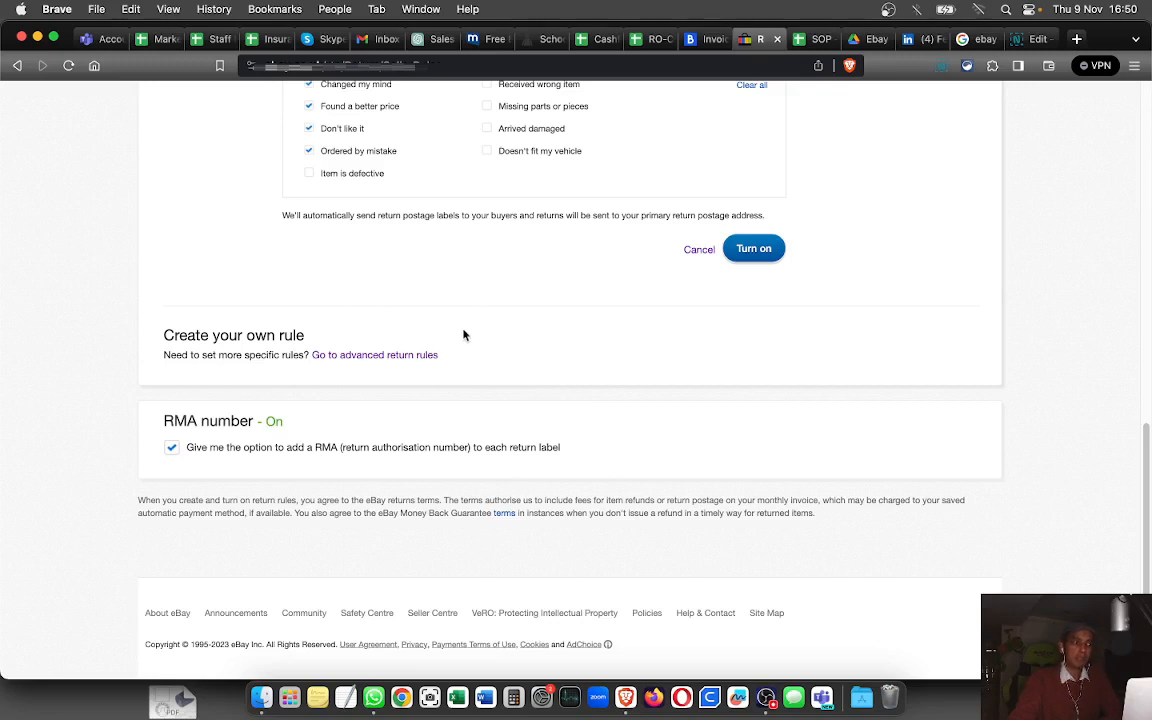
left_click(375, 356)
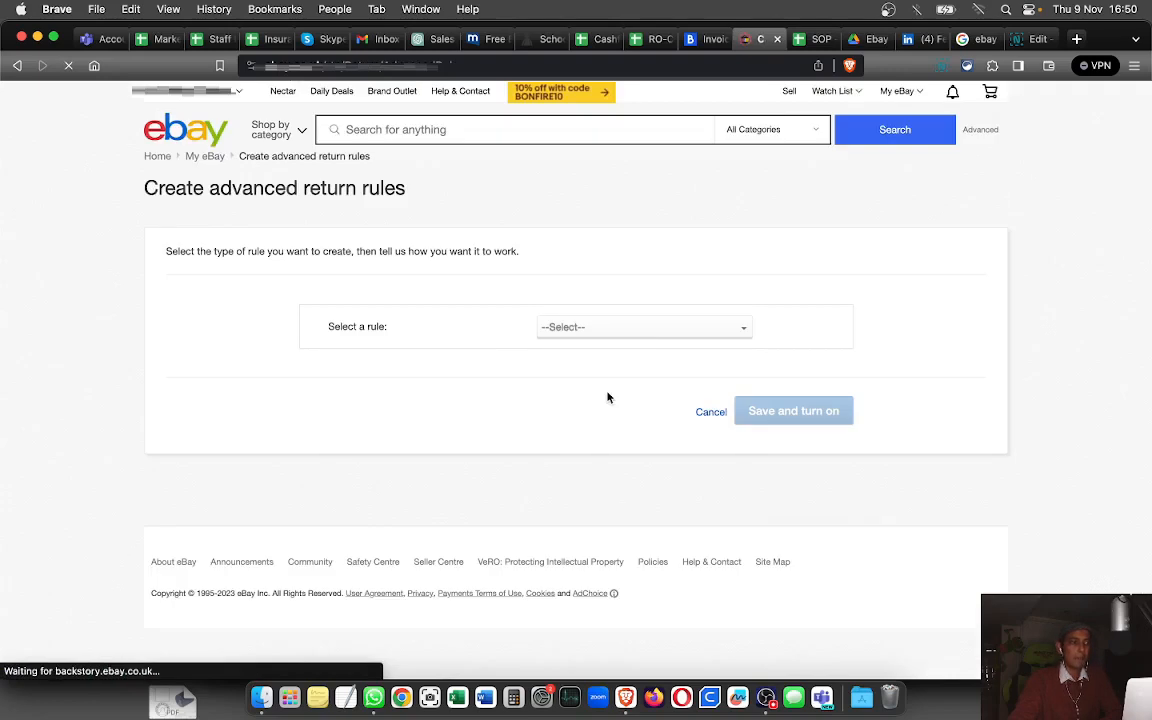
left_click(635, 328)
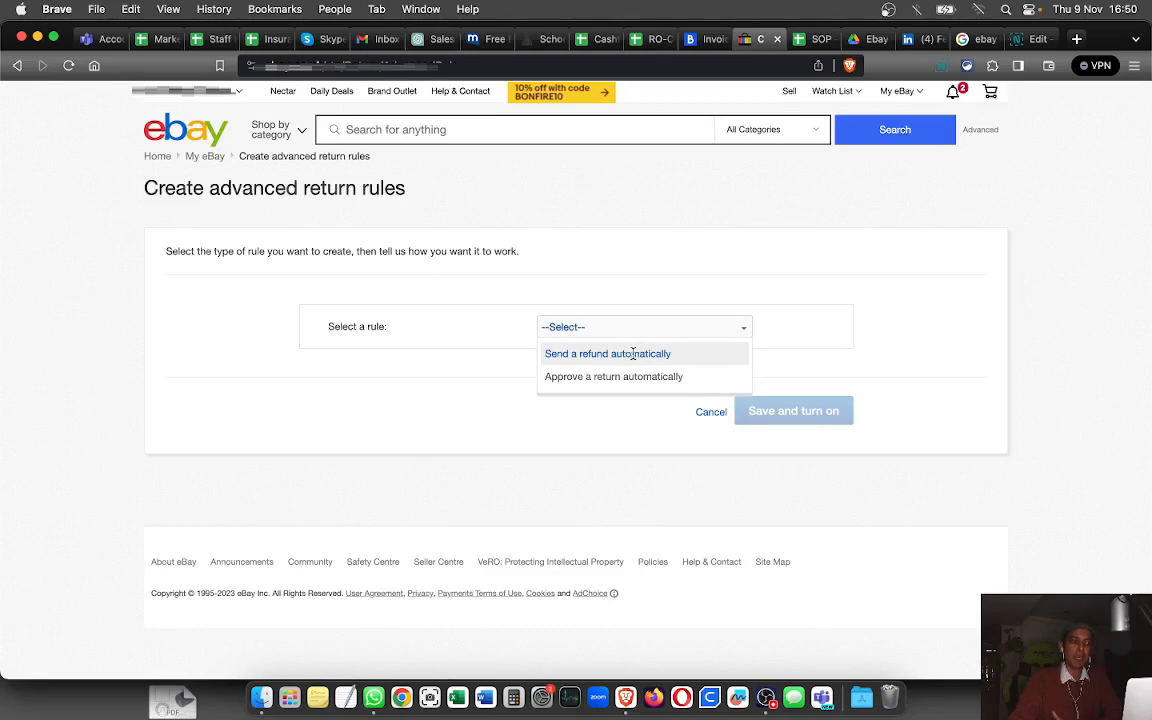
left_click(632, 354)
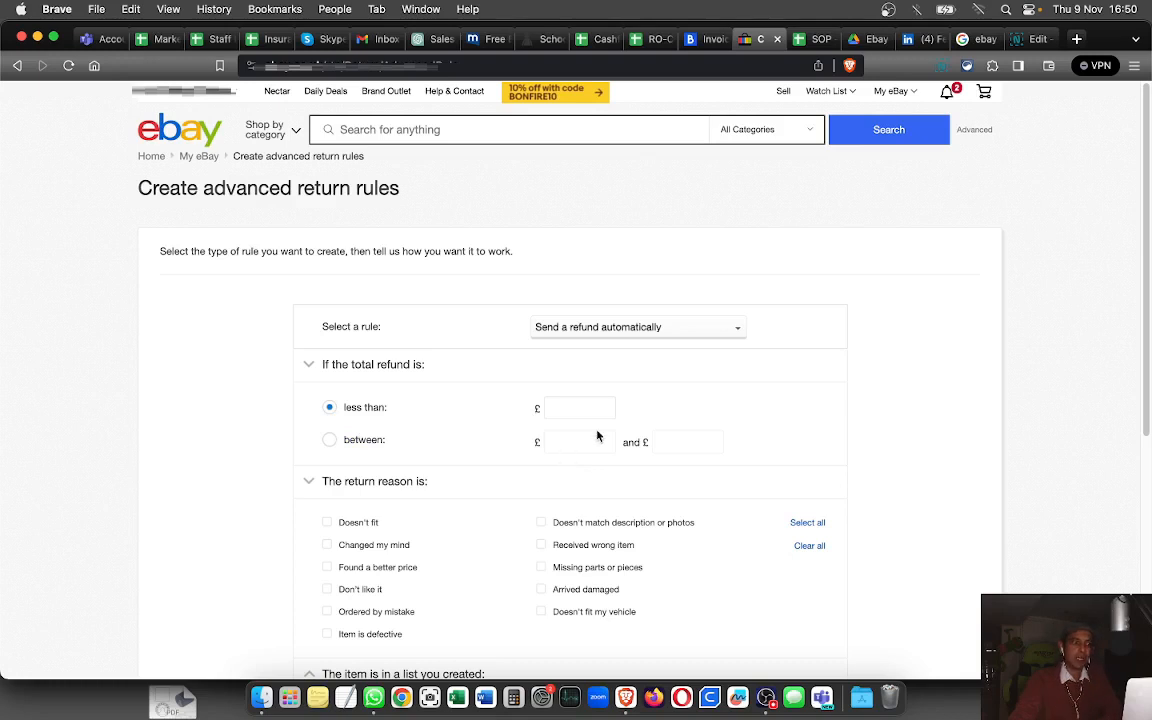
Step: Create an item list named "test" from the refund rule's condition for items in a created list
scroll(597, 436, "down", 3)
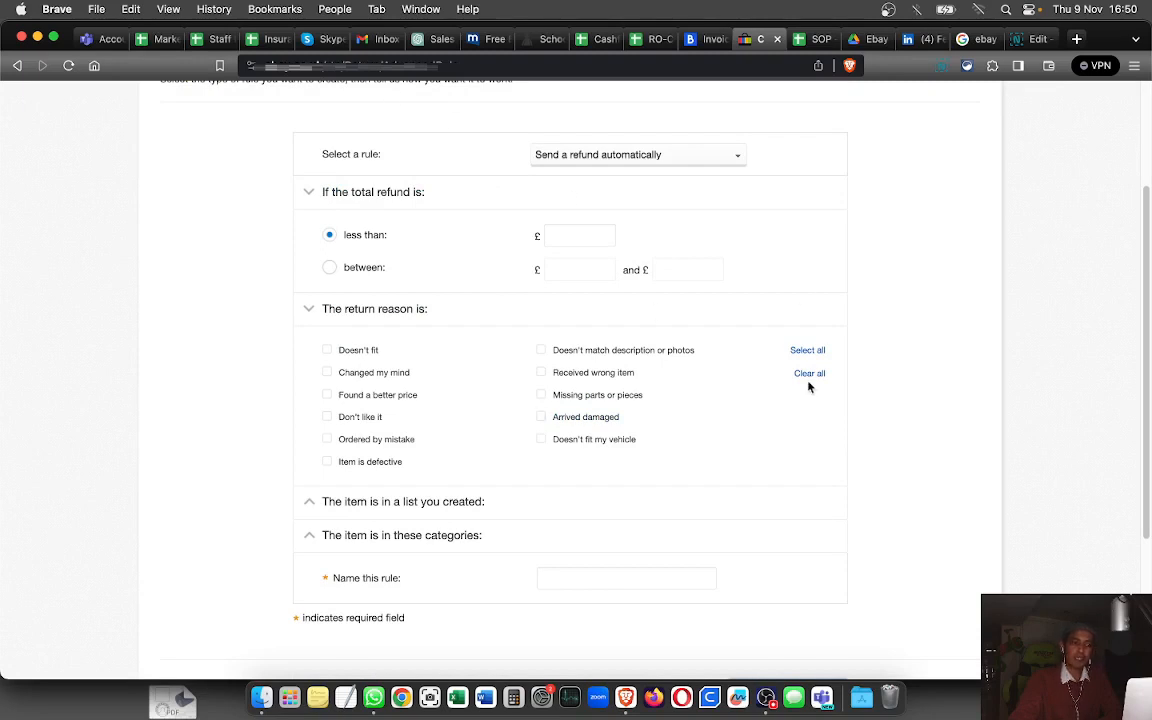
scroll(460, 478, "up", 1)
scroll(400, 430, "down", 5)
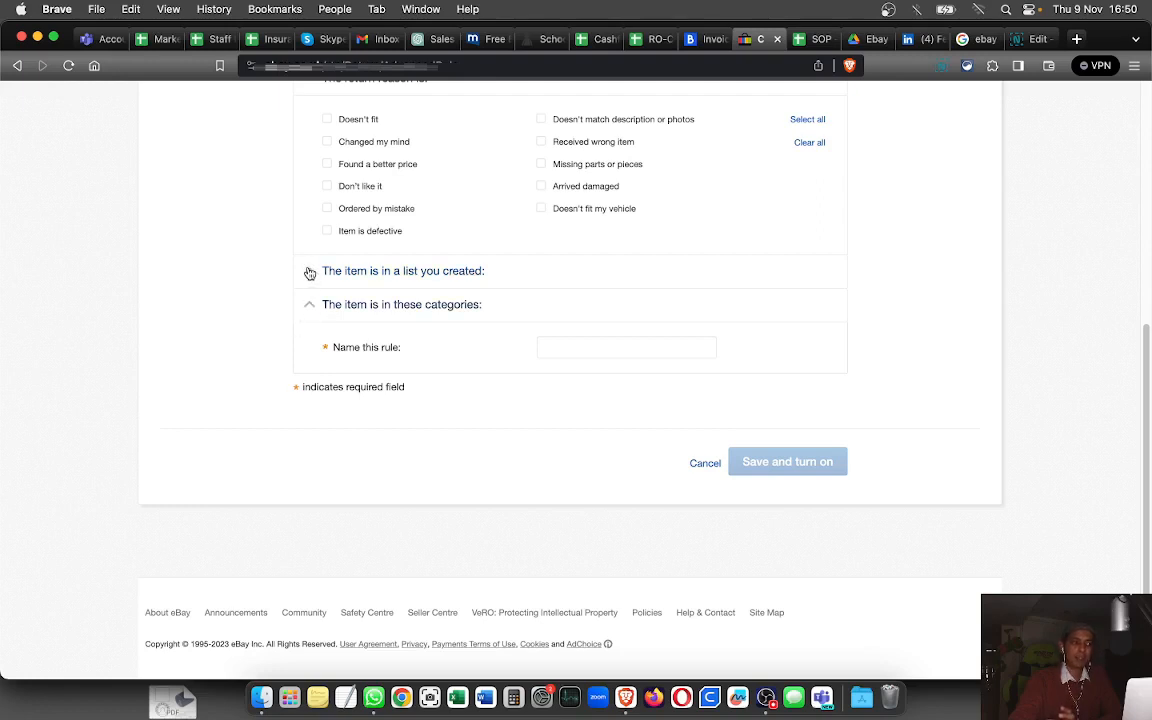
left_click(310, 273)
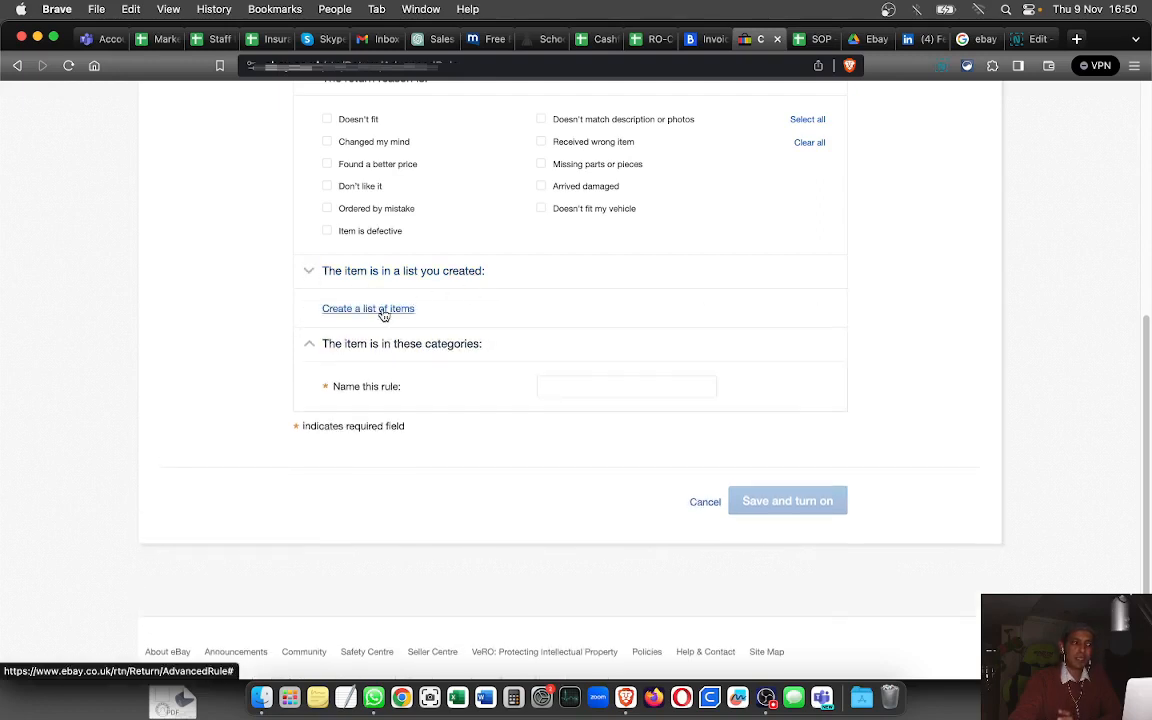
left_click(383, 312)
left_click(624, 346)
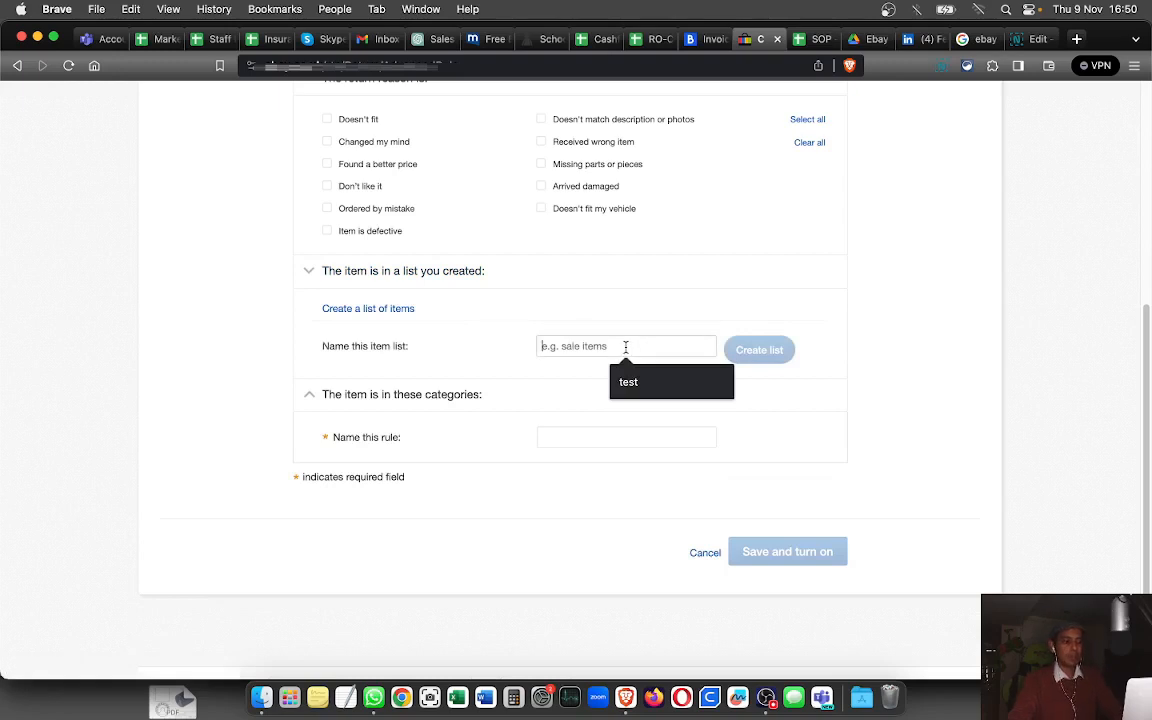
type("tes")
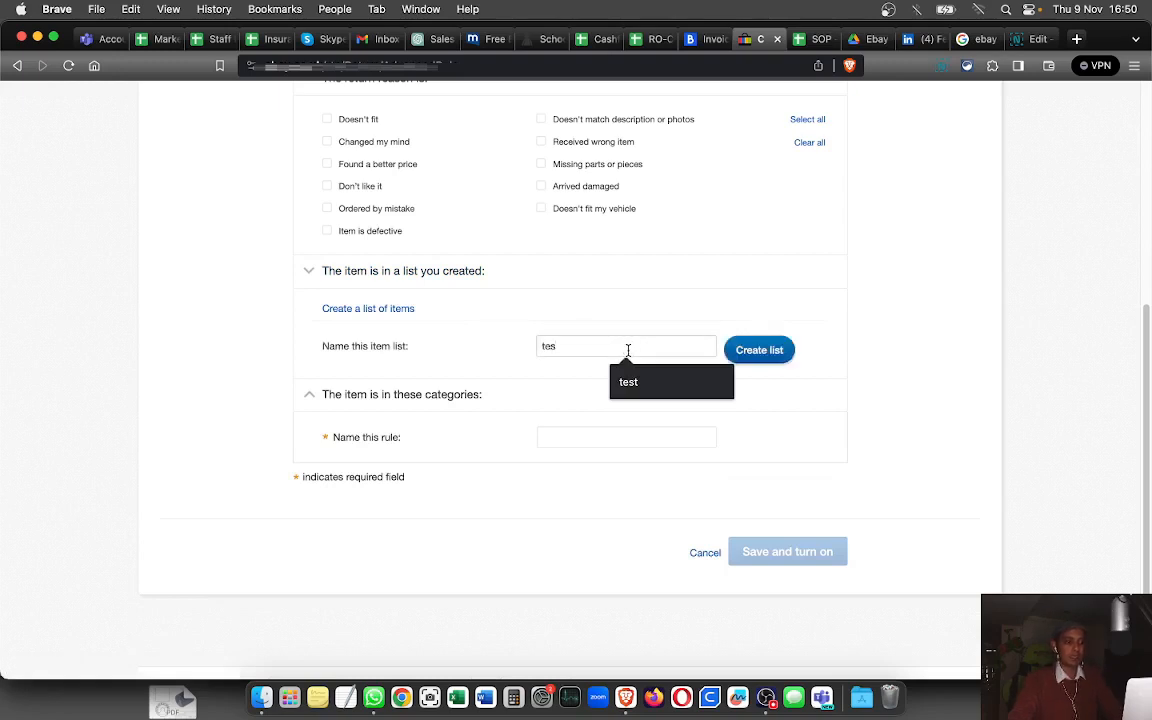
type("t")
left_click(757, 350)
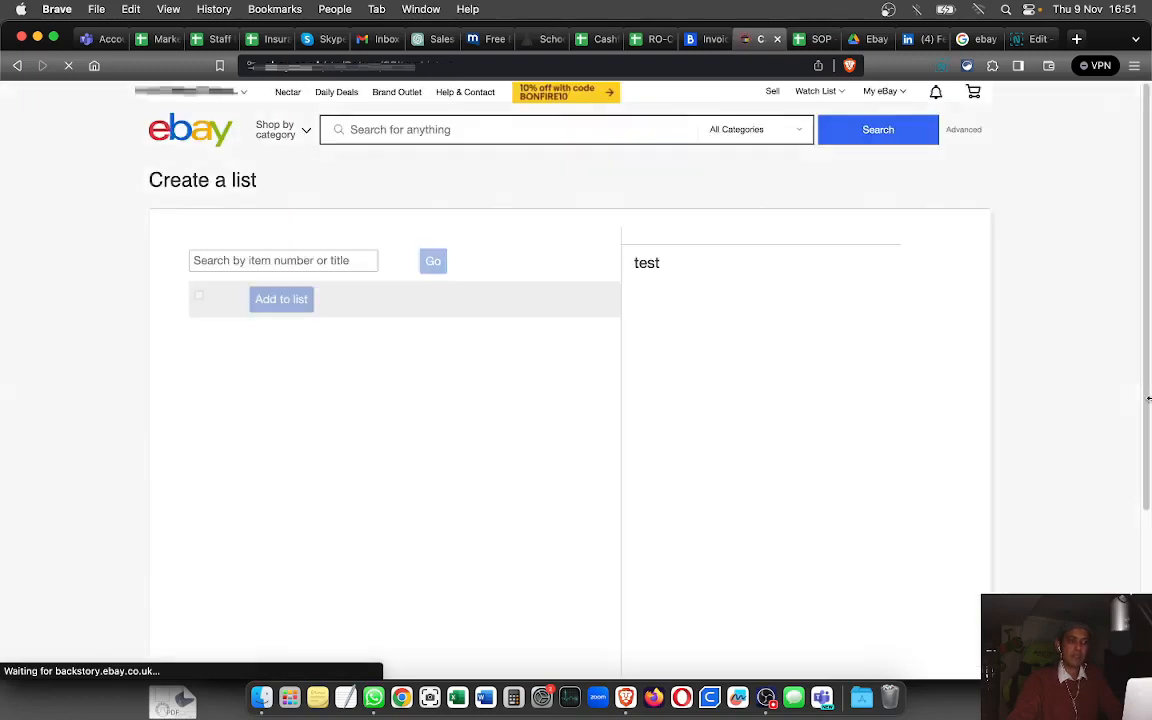
left_click(270, 261)
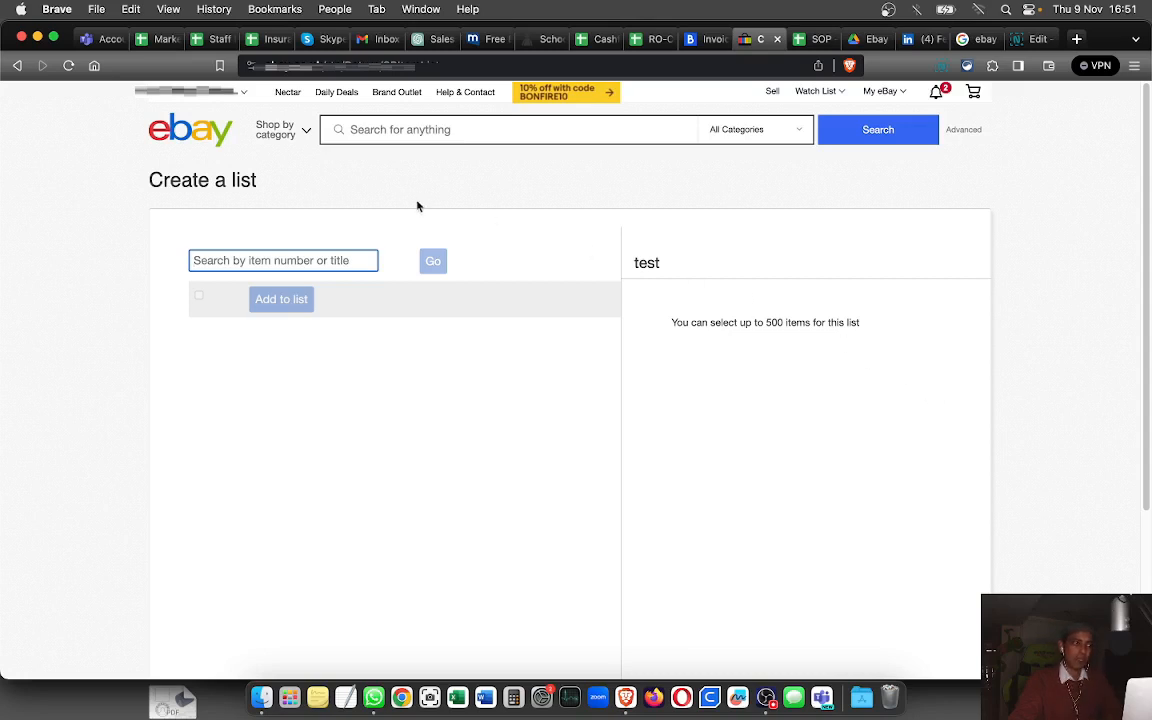
Step: Return to the advanced return rules form, reselect Send a refund automatically, and expand its item categories condition
left_click(16, 65)
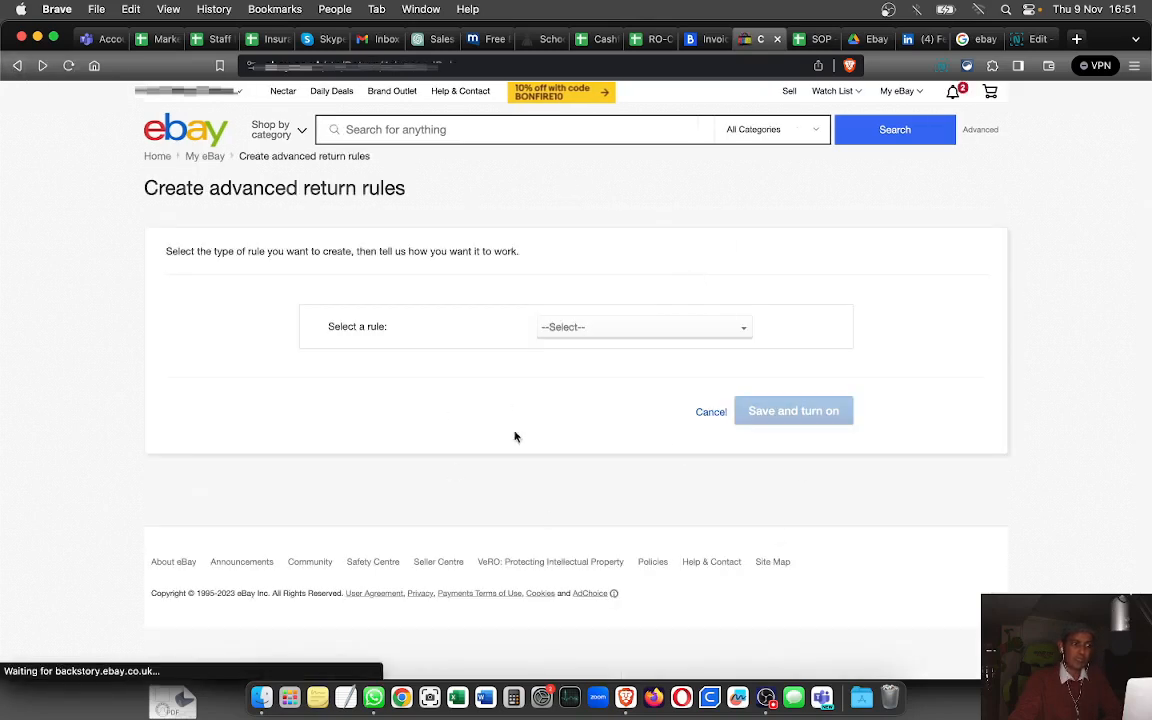
left_click(643, 328)
left_click(609, 352)
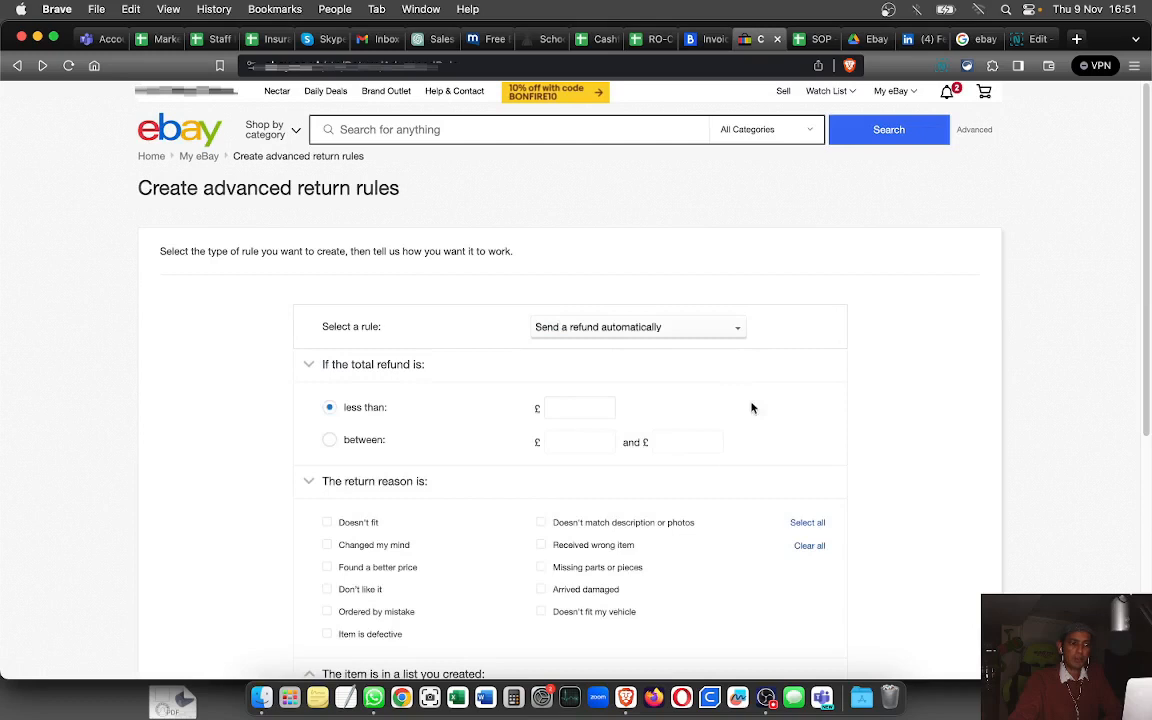
scroll(500, 485, "down", 5)
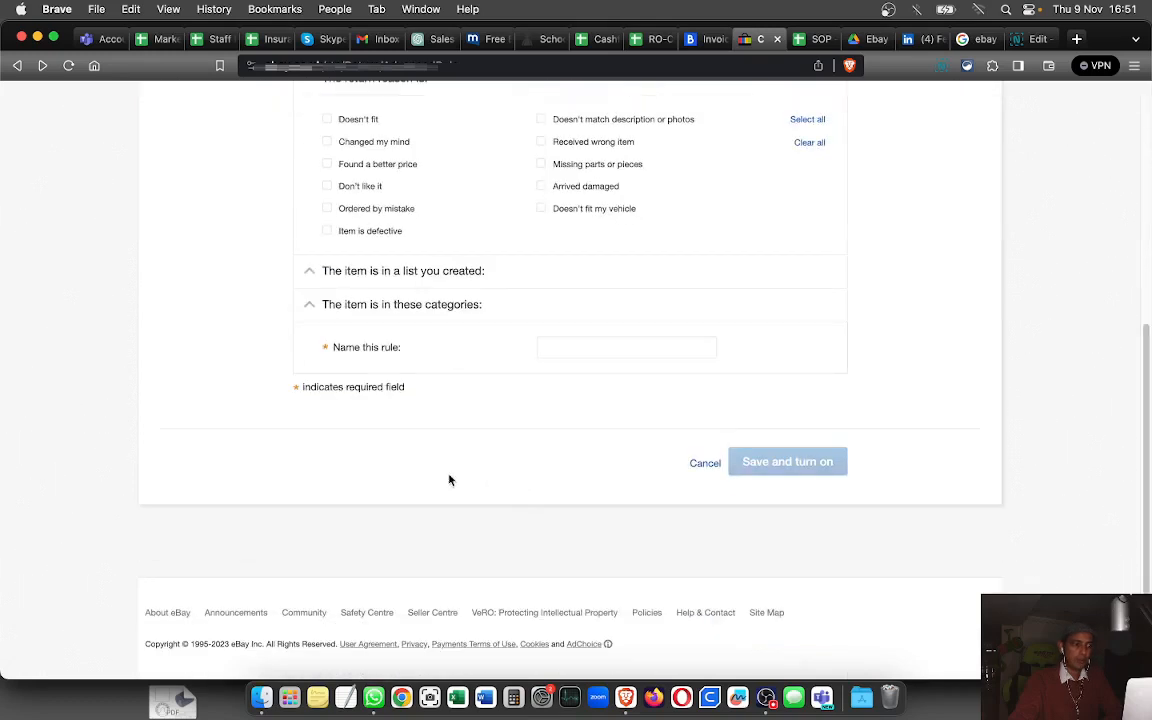
left_click(311, 305)
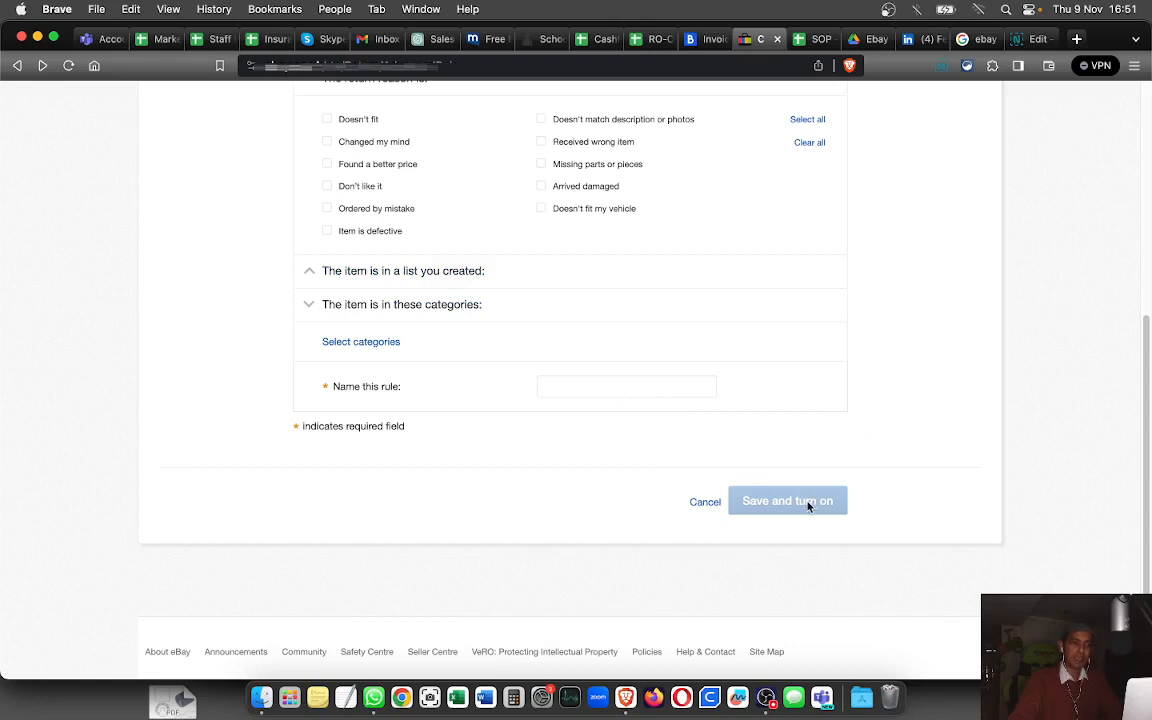
Step: Change the advanced rule type to Approve a return automatically
scroll(770, 350, "up", 5)
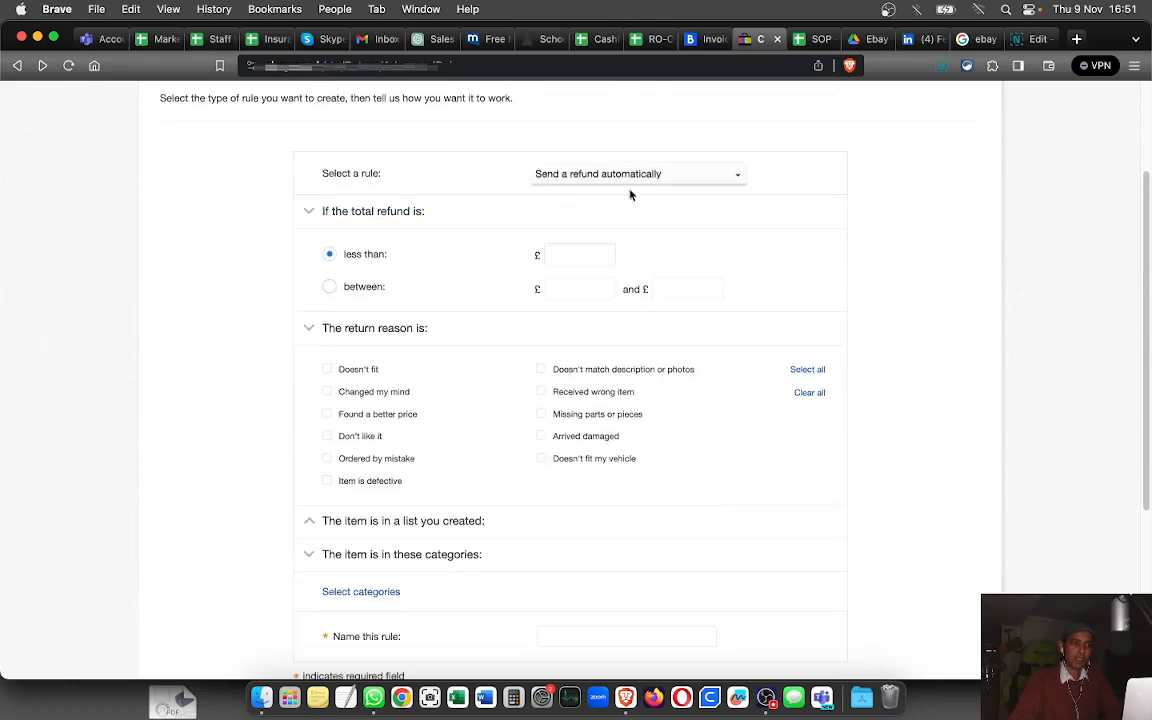
left_click(670, 177)
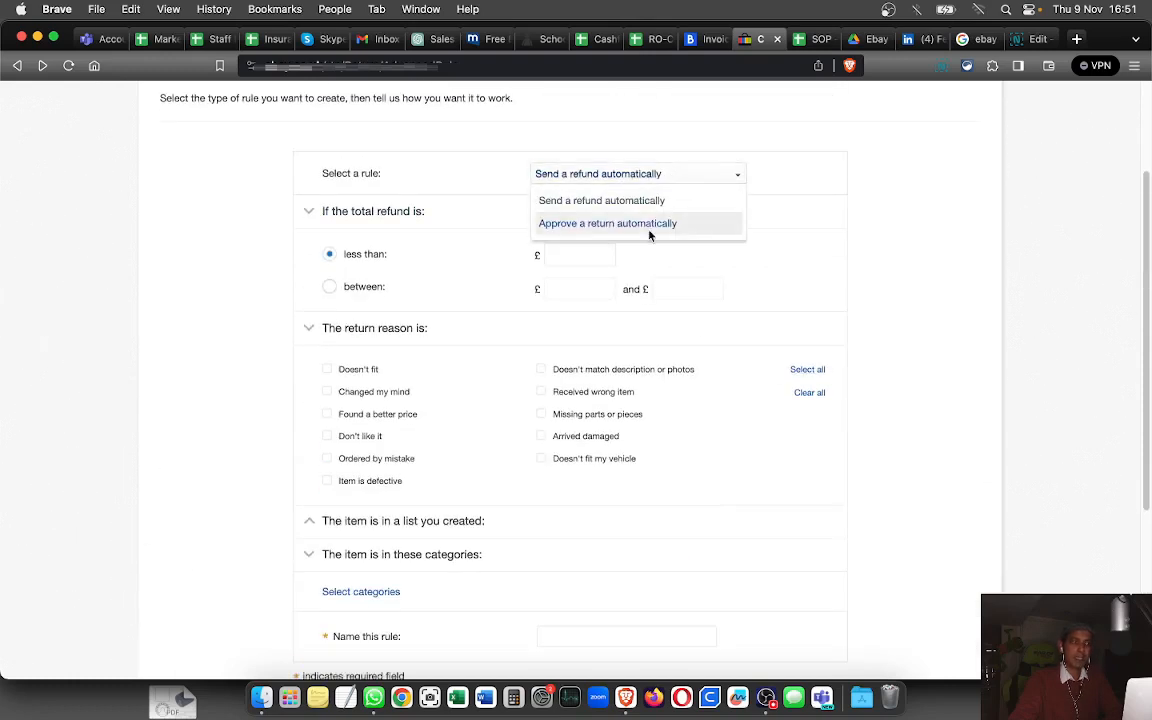
left_click(650, 224)
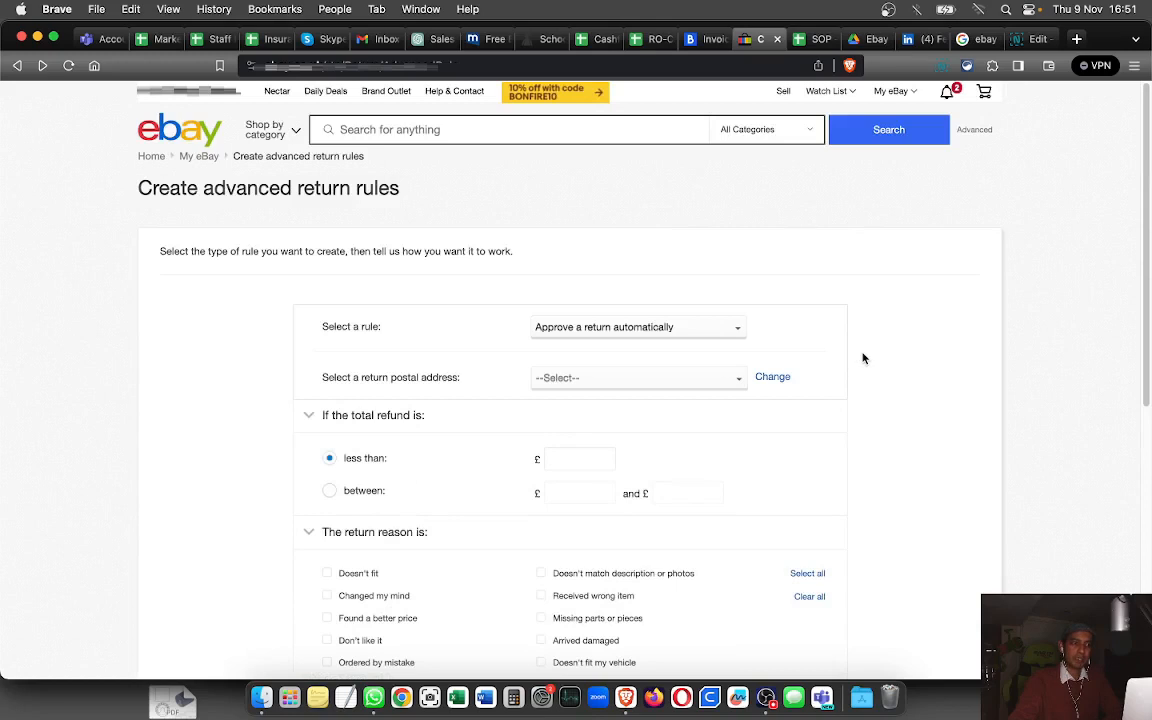
Step: Examine the return approval rule's postal address, refund total, return reason, item list, category and name settings
scroll(790, 358, "down", 1)
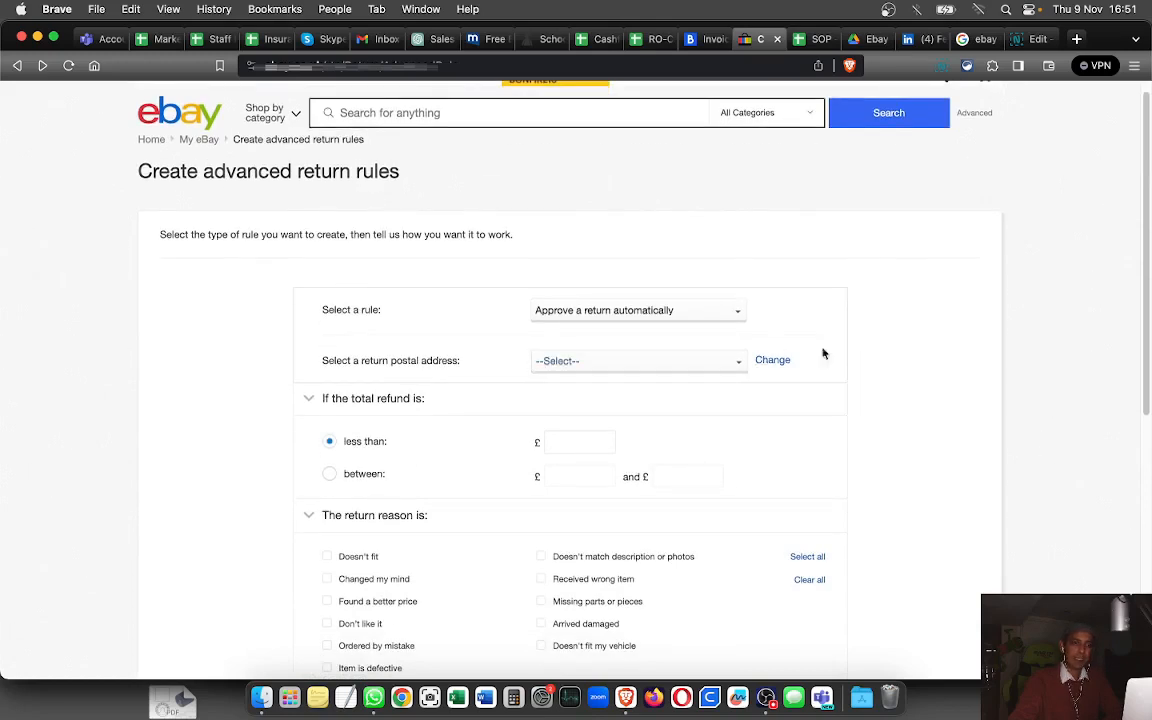
scroll(820, 366, "down", 5)
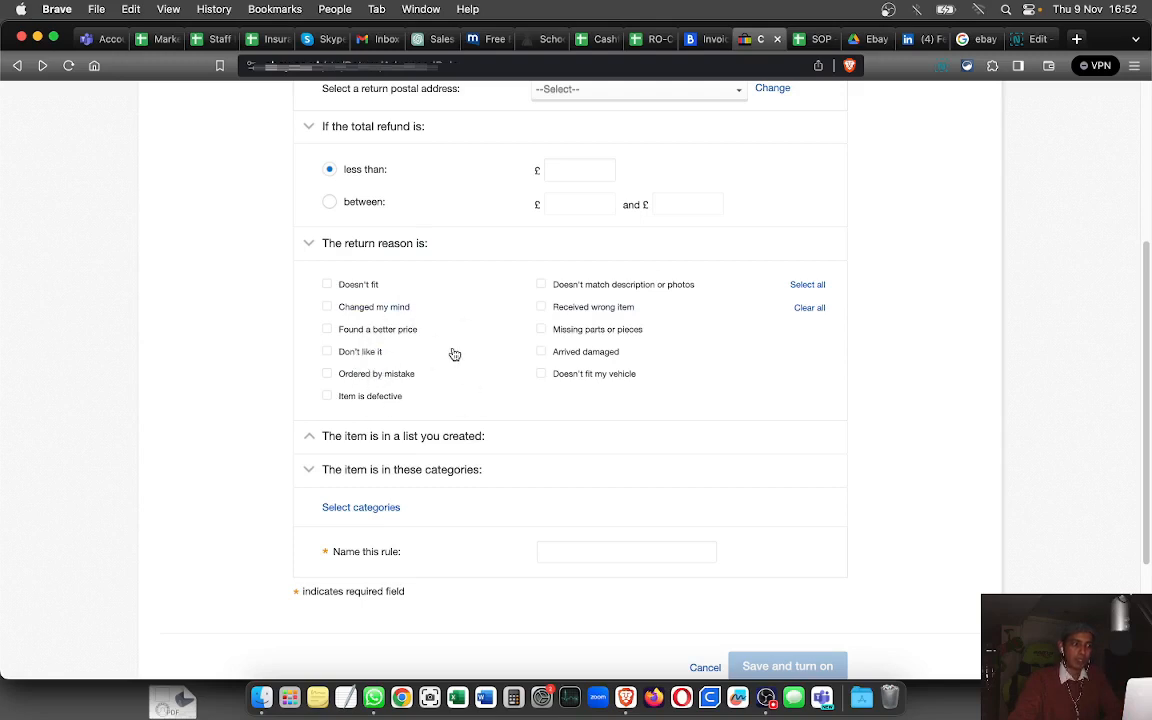
scroll(450, 360, "down", 1)
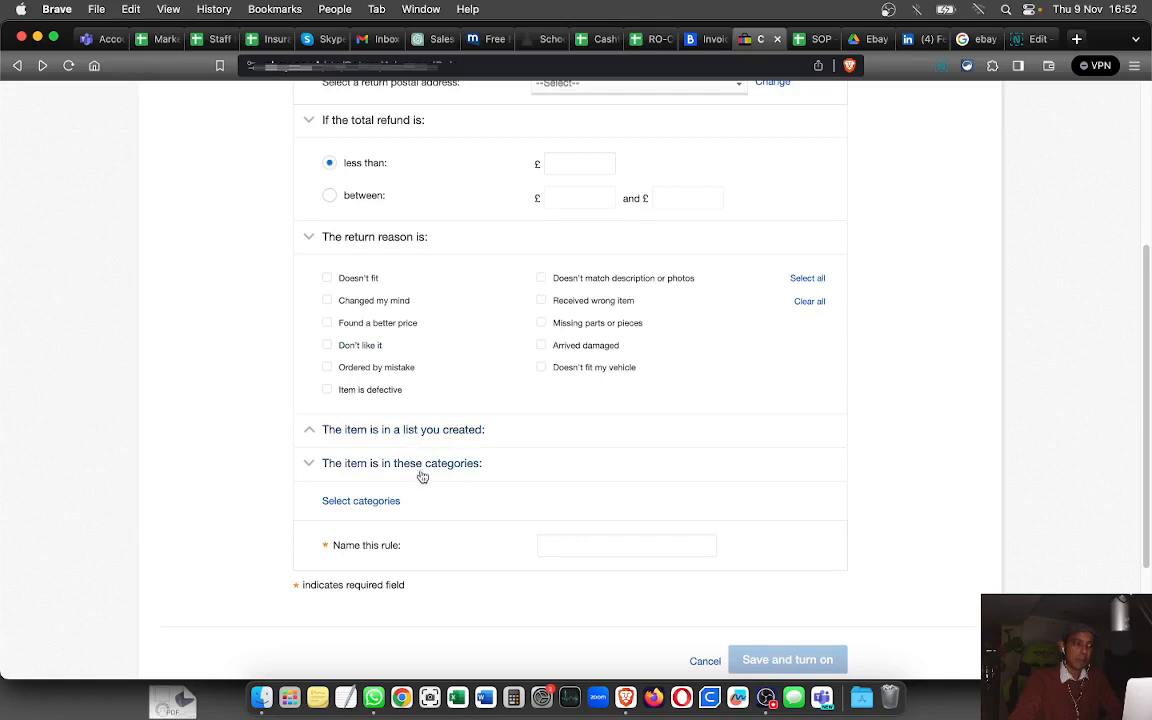
scroll(600, 522, "down", 1)
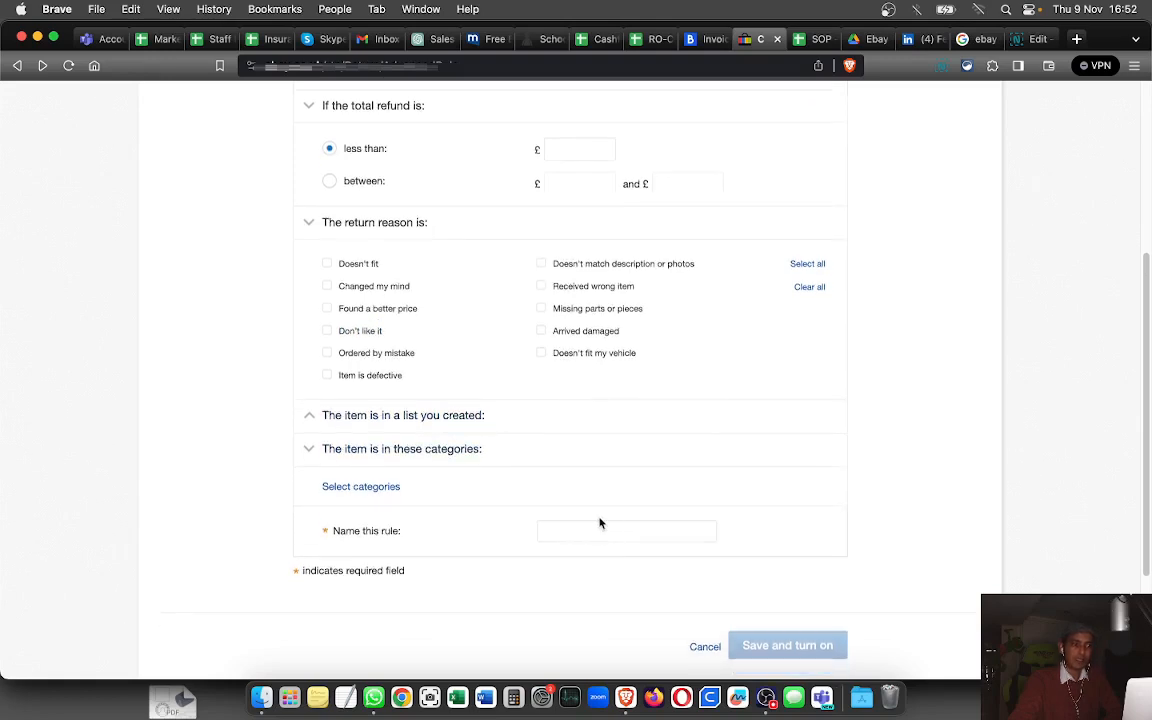
scroll(618, 516, "down", 4)
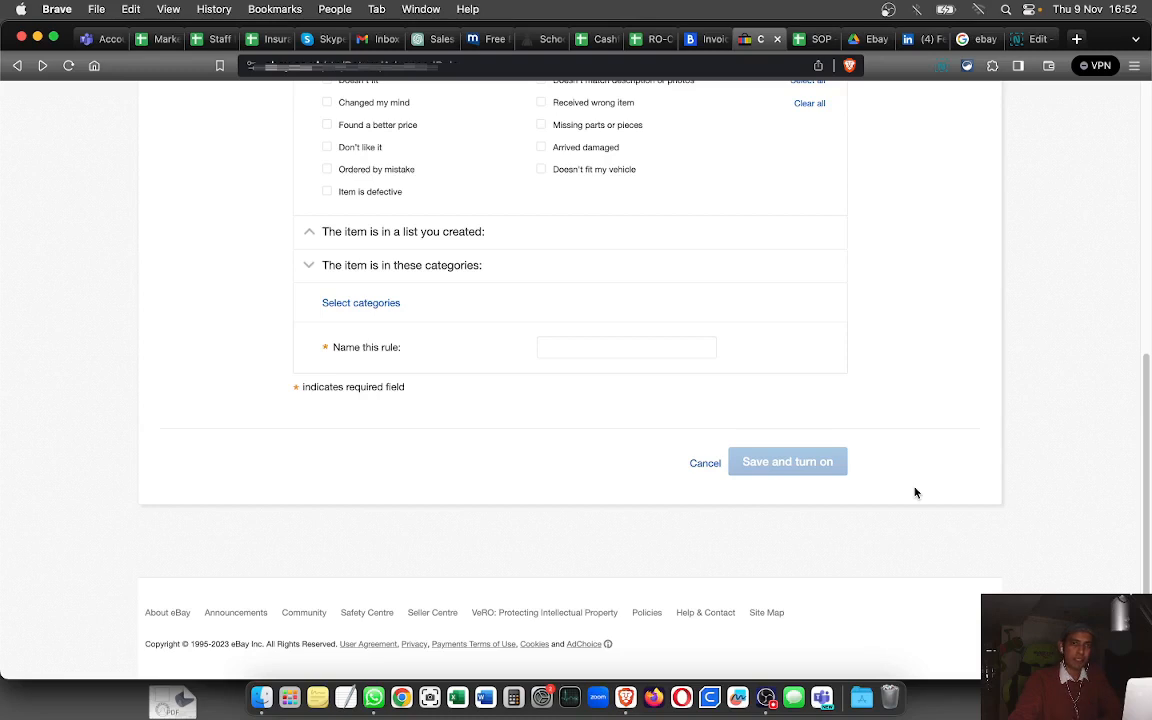
scroll(599, 378, "up", 10)
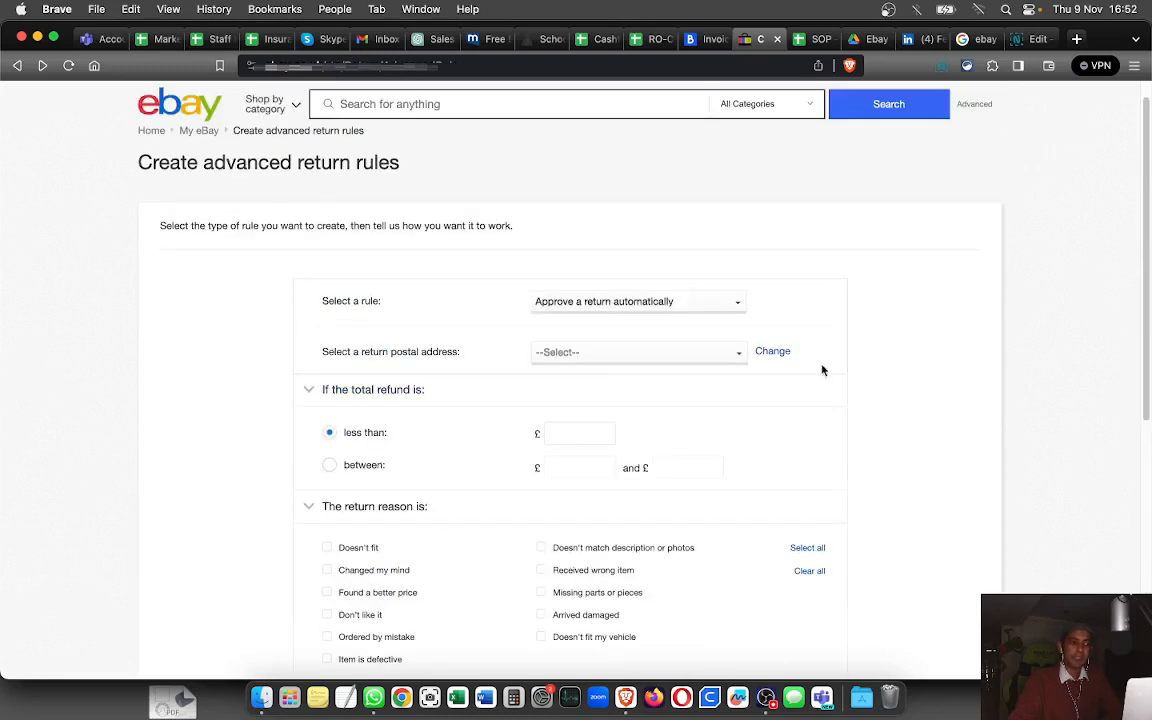